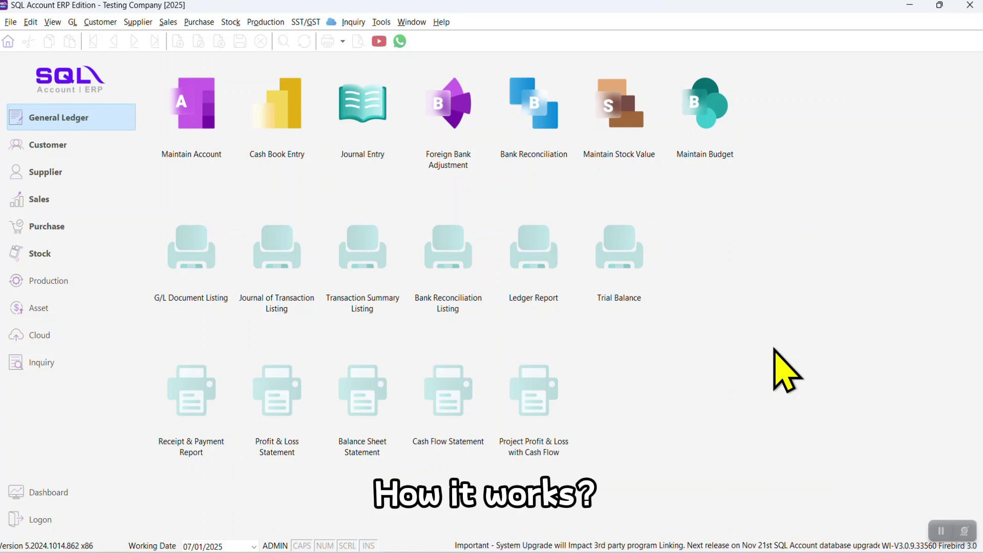
# Step: Start a new sales invoice for customer WOODY FURNITURE ENTERPRISE
pyautogui.click(70, 200)
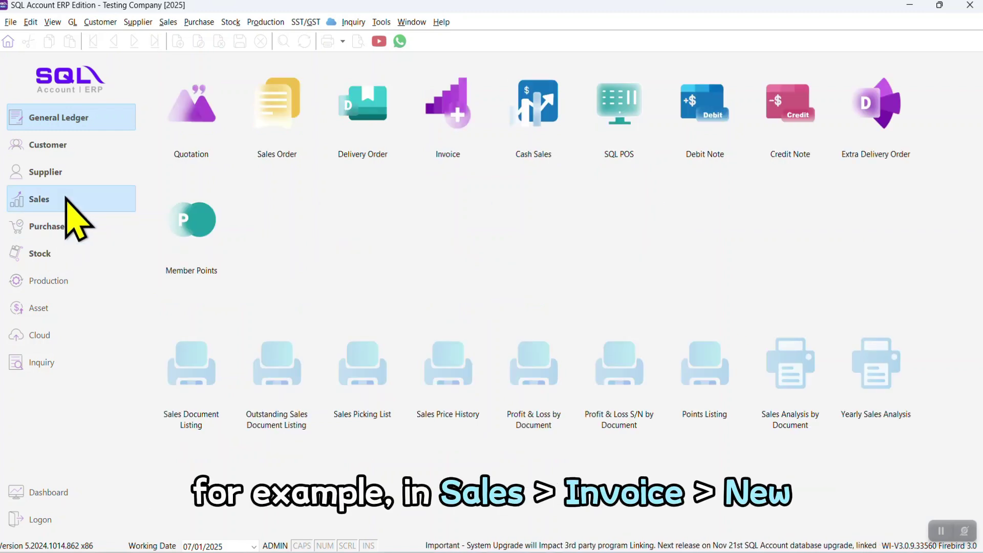
pyautogui.click(446, 110)
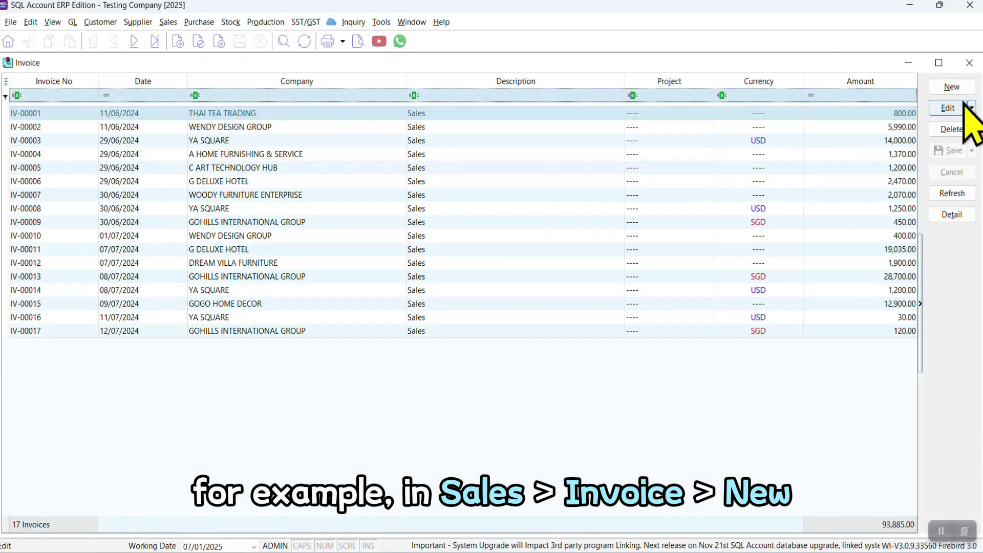
pyautogui.click(952, 87)
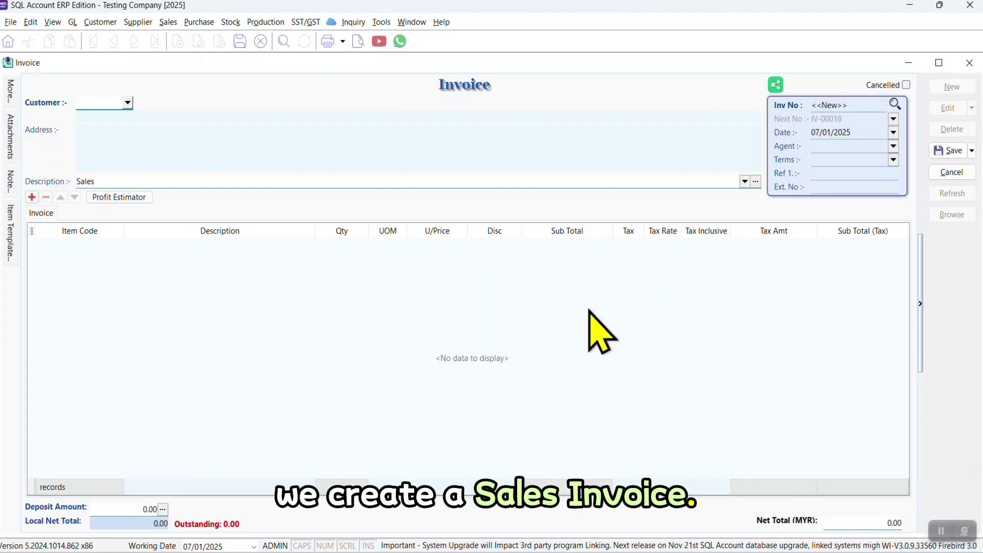
pyautogui.write('sy')
pyautogui.press('BackSpace')
pyautogui.press('BackSpace')
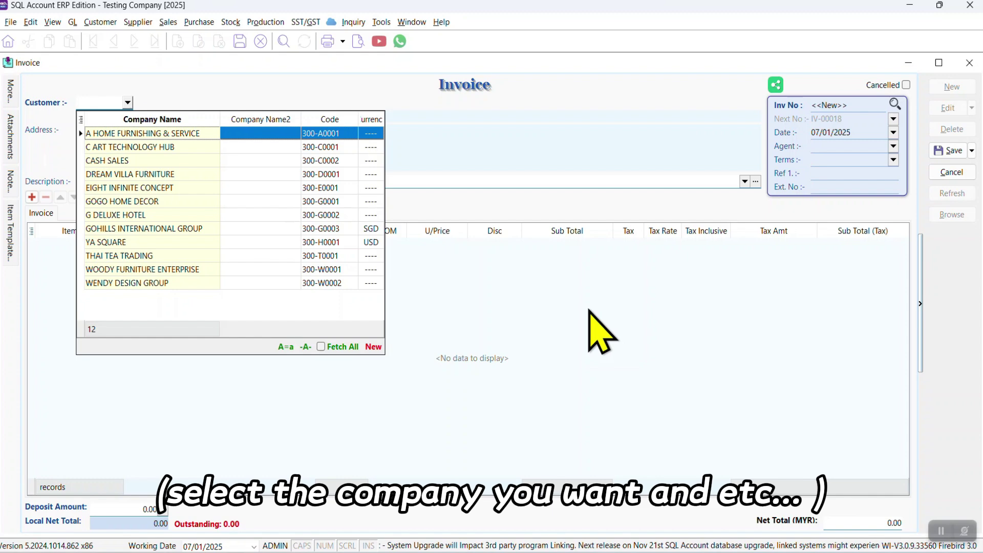
pyautogui.write('w')
pyautogui.press('Return')
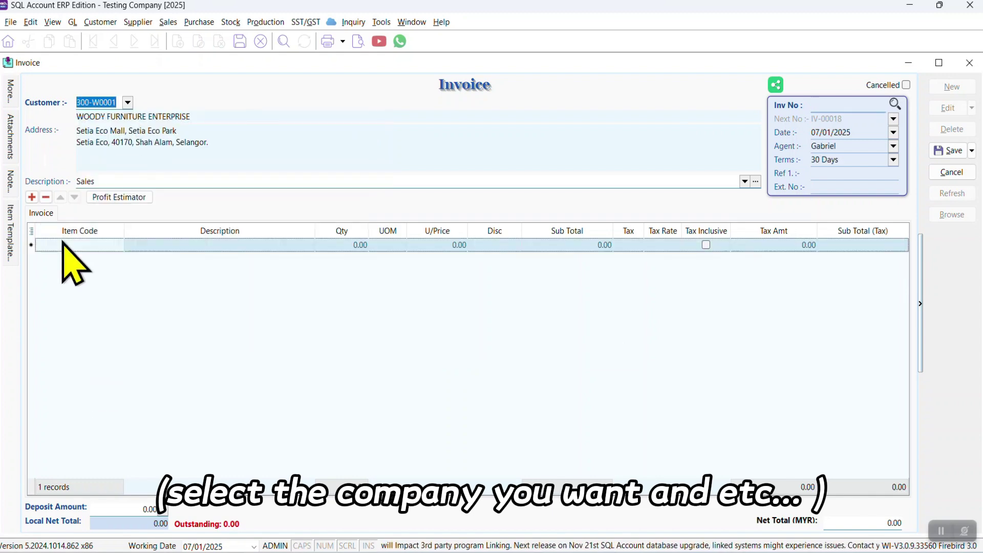
# Step: Add one ISCT coffee table line at 300.00 and save invoice IV-00018
pyautogui.click(62, 245)
pyautogui.write('ISCT')
pyautogui.press('Return')
pyautogui.click(951, 151)
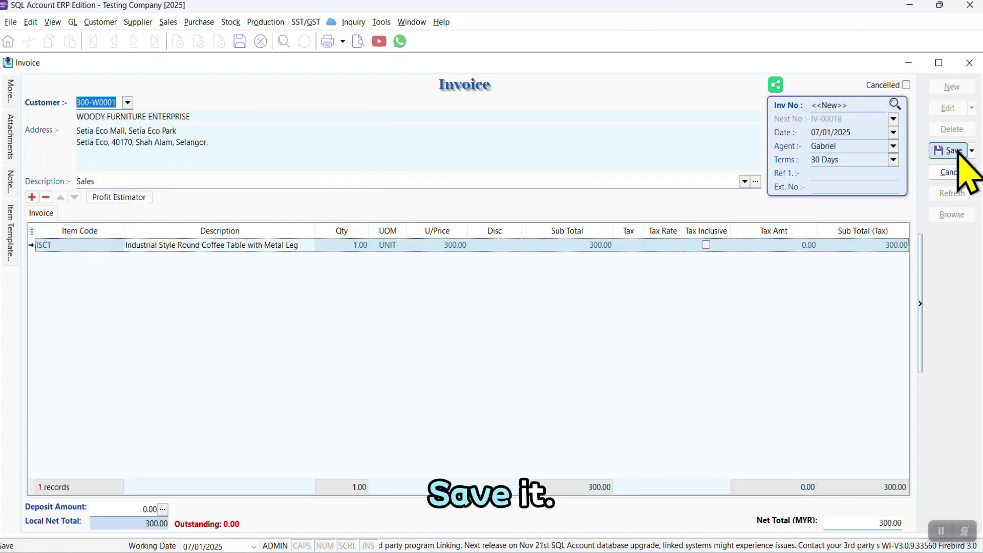
# Step: Review the invoice's double-entry postings, then dismiss the breakdown
pyautogui.rightClick(557, 88)
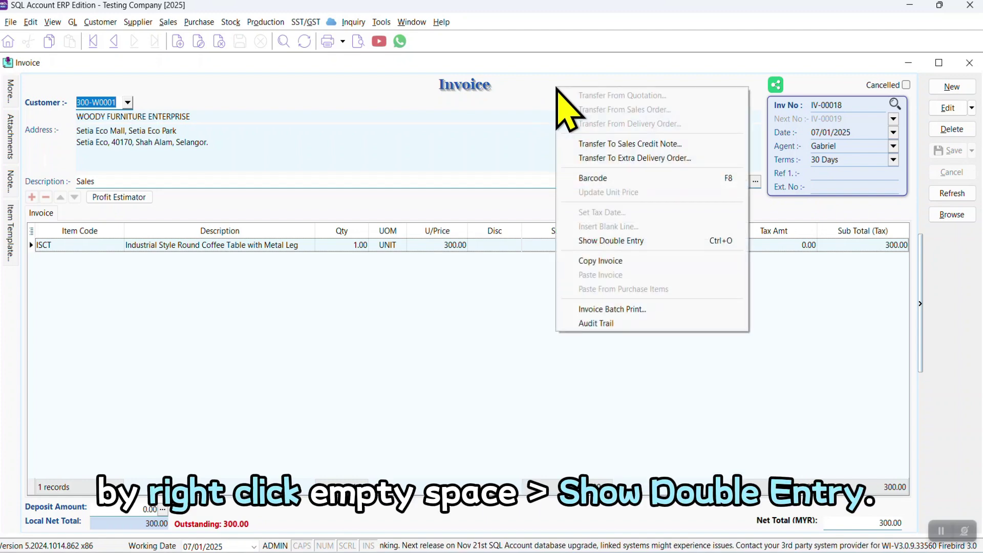
pyautogui.click(635, 242)
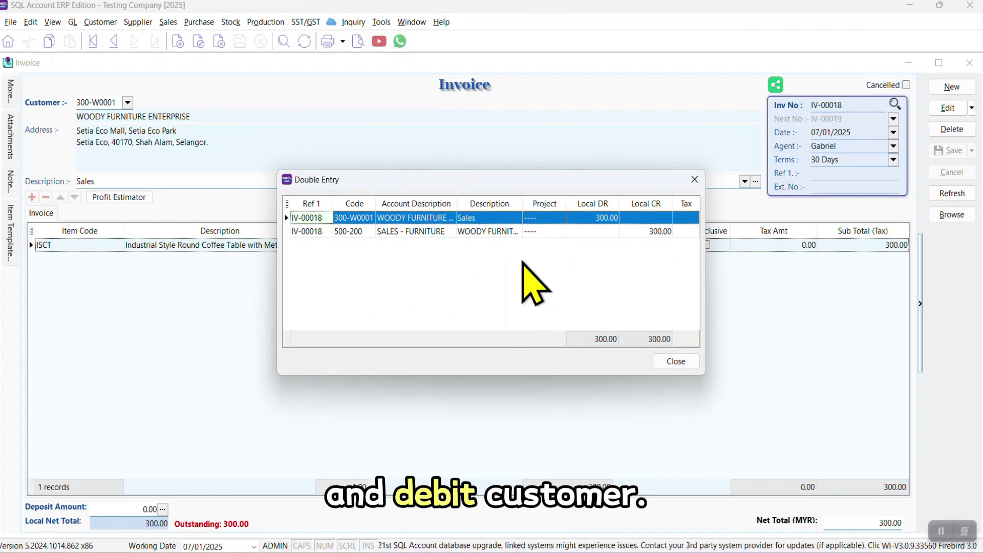
pyautogui.click(675, 361)
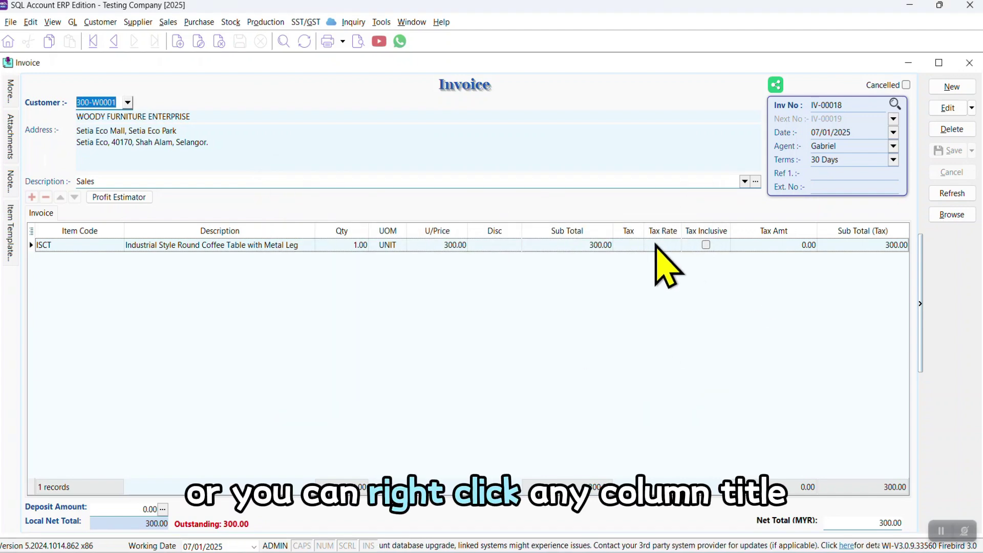
# Step: Add the Account column to the item grid, showing the ISCT line posts to 500-200
pyautogui.rightClick(708, 233)
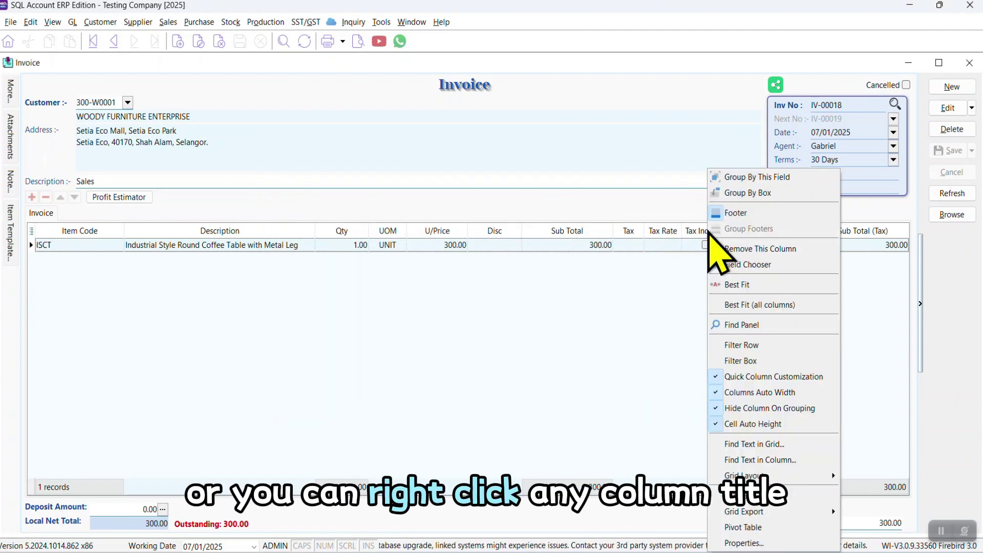
pyautogui.click(738, 264)
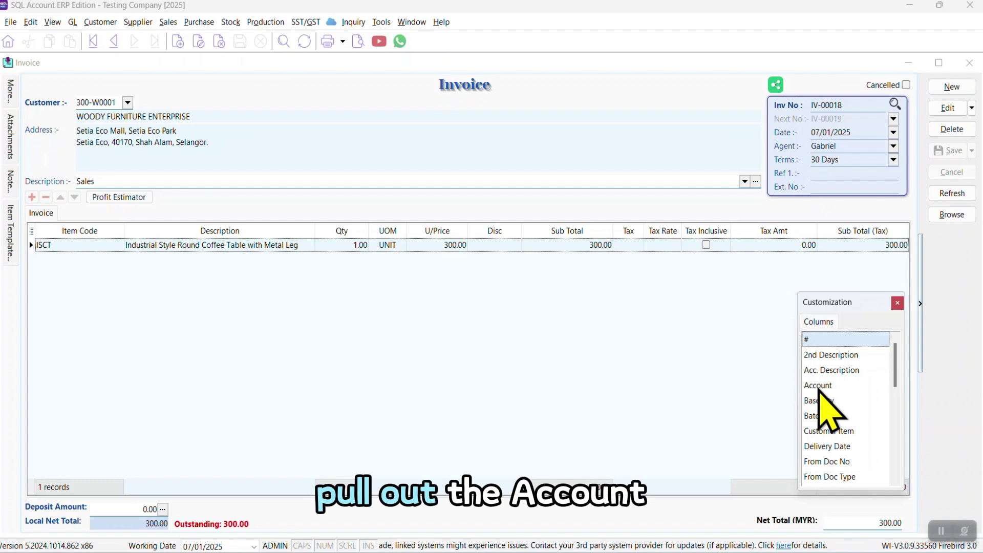
pyautogui.moveTo(819, 387); pyautogui.dragTo(877, 242)
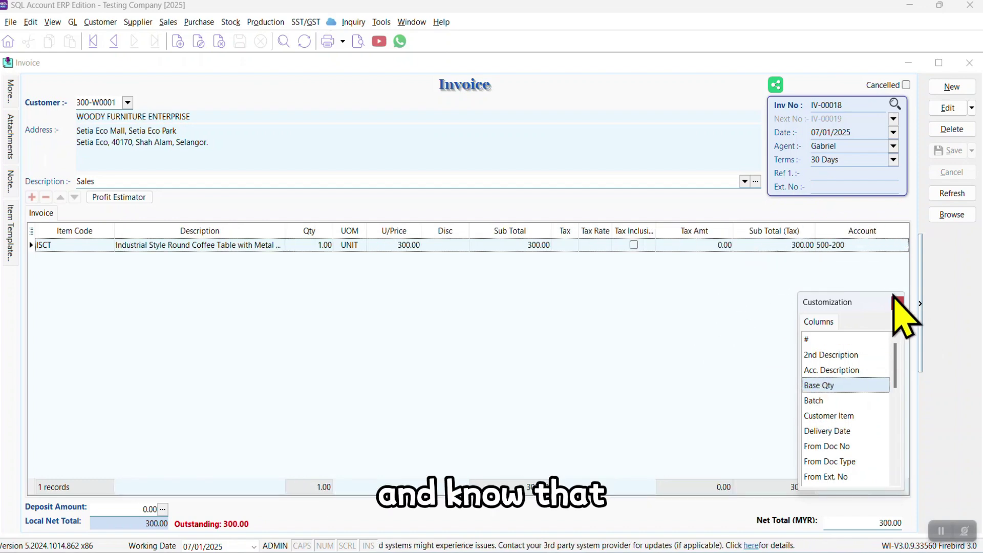
pyautogui.click(896, 302)
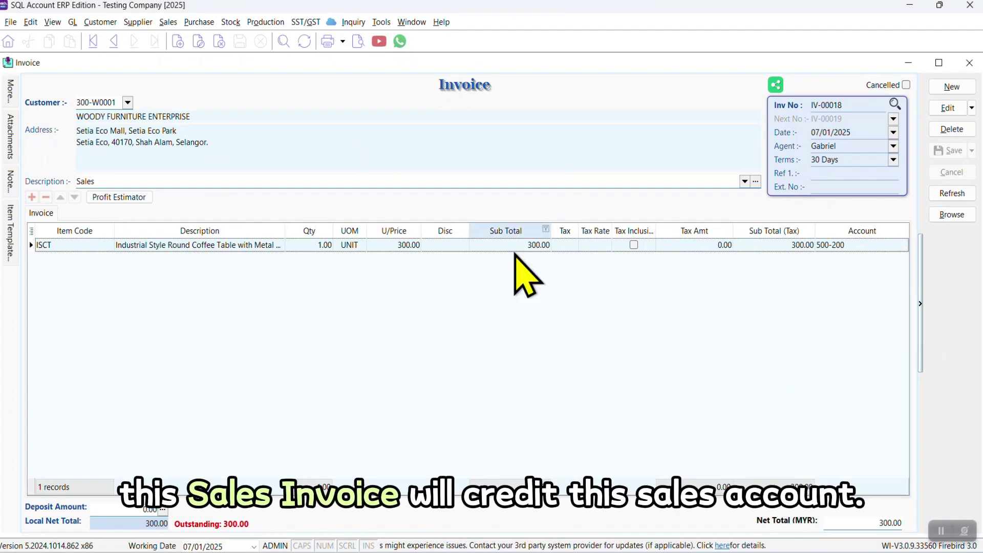
pyautogui.click(852, 246)
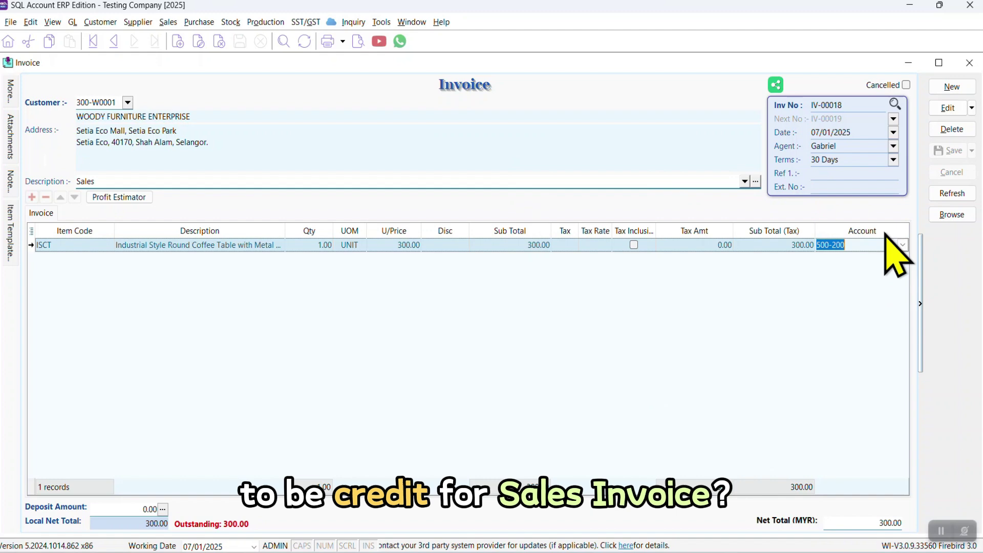
pyautogui.click(74, 26)
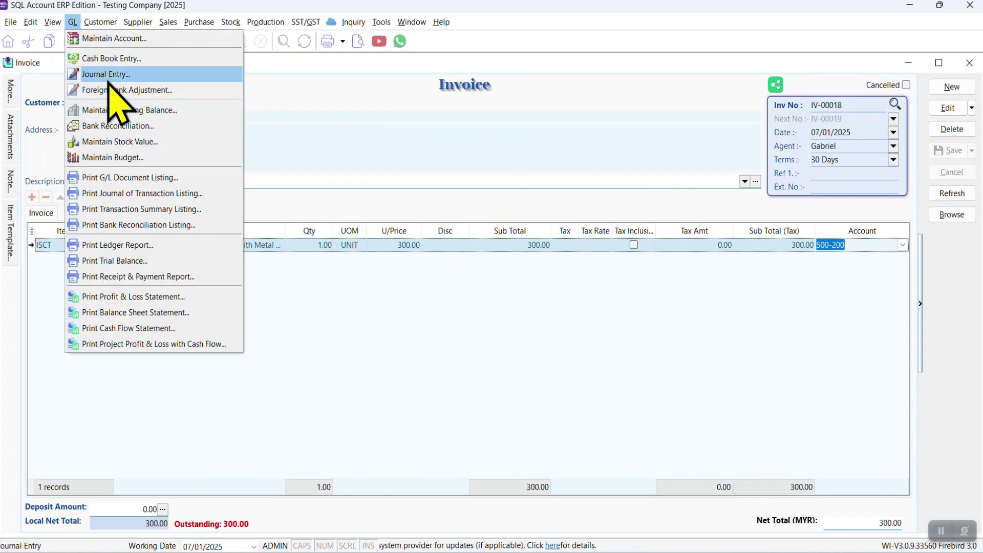
pyautogui.click(85, 35)
pyautogui.scroll(-14, 132, 413)
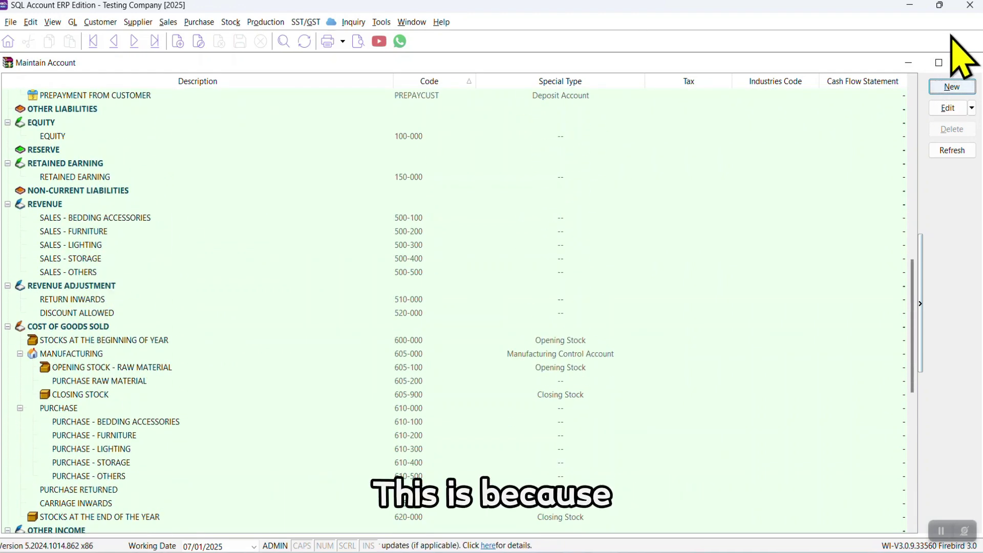
pyautogui.click(969, 63)
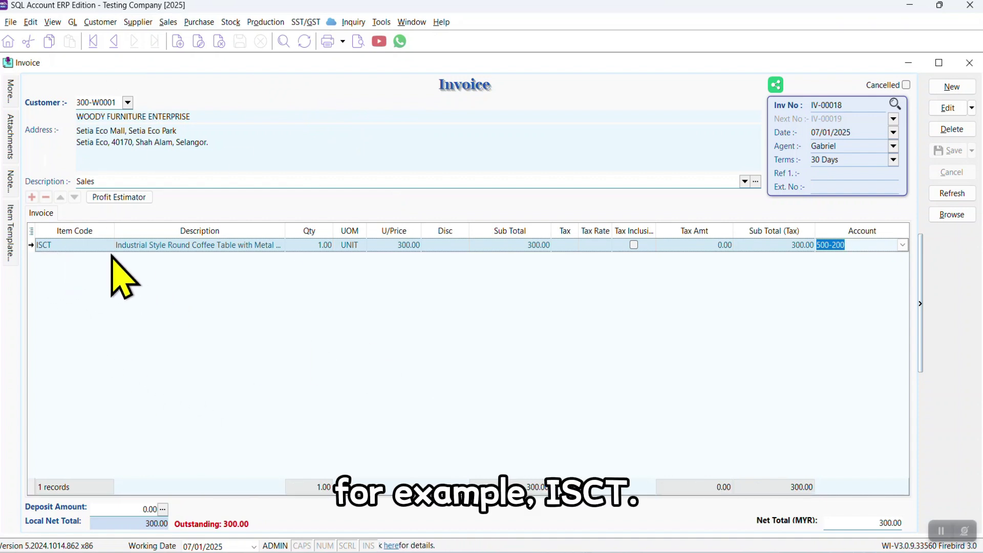
# Step: Filter the stock item list by 'sct' and open the ISCT stock item
pyautogui.click(230, 22)
pyautogui.moveTo(265, 22)
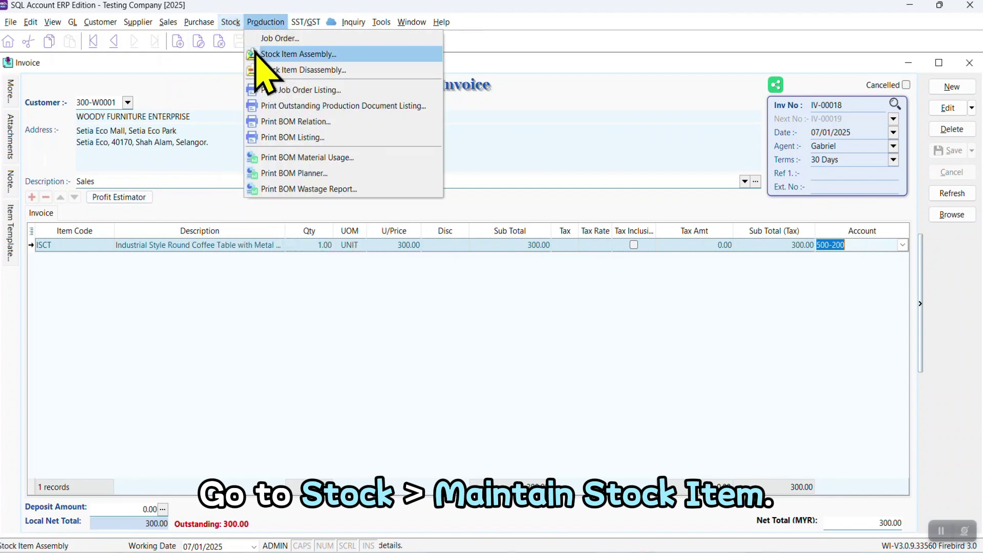
pyautogui.moveTo(231, 22)
pyautogui.click(256, 53)
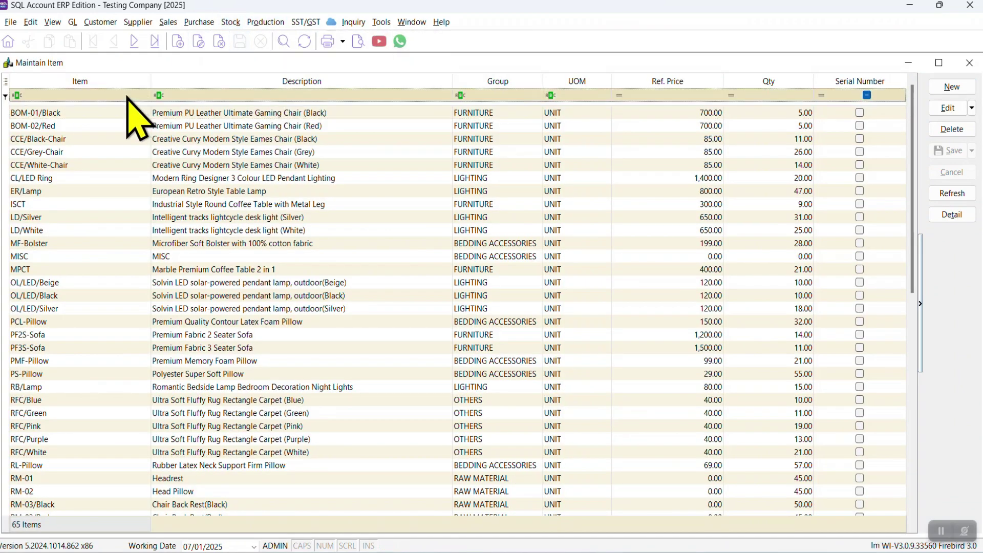
pyautogui.click(128, 95)
pyautogui.write('sct')
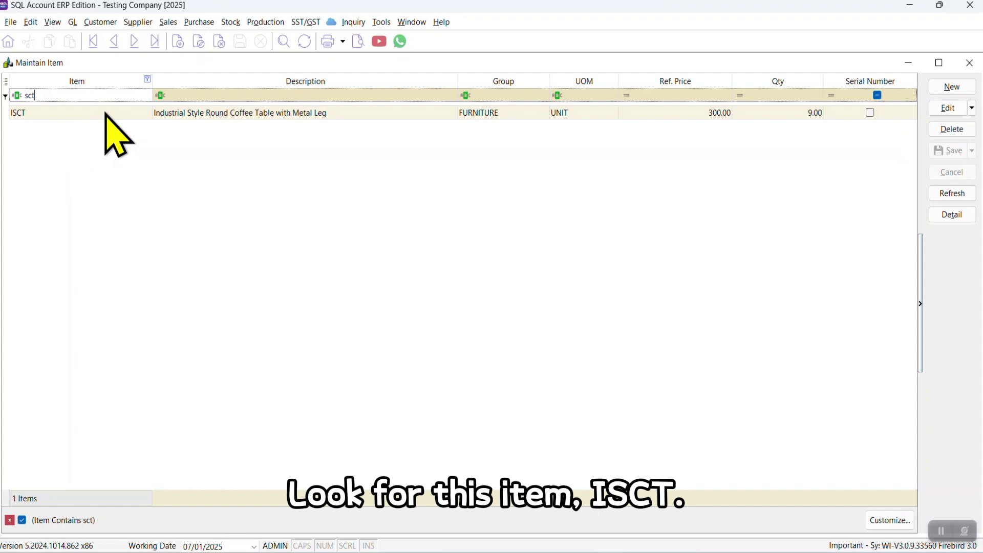
pyautogui.doubleClick(106, 114)
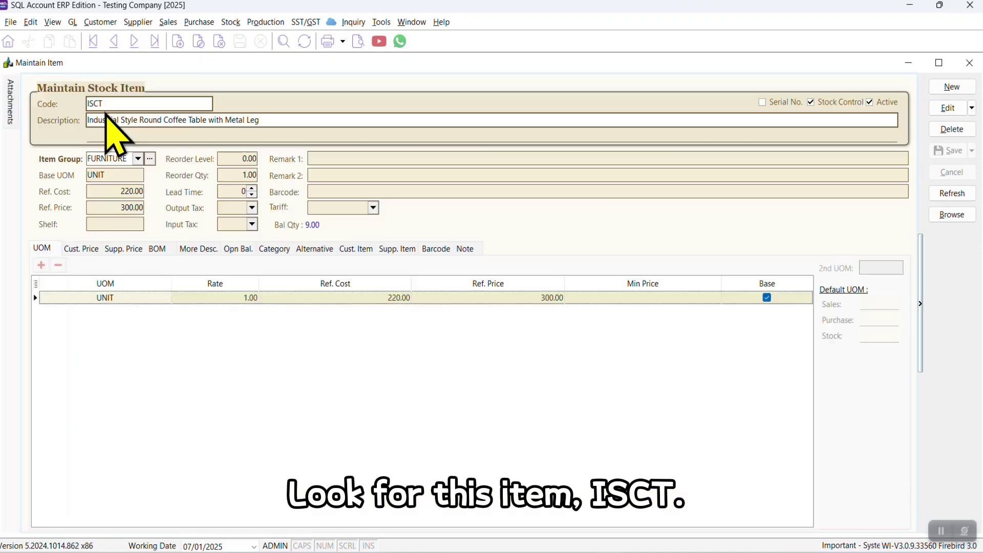
# Step: Check the FURNITURE stock group's 500-200 sales code, then close it and the ISCT item
pyautogui.click(150, 160)
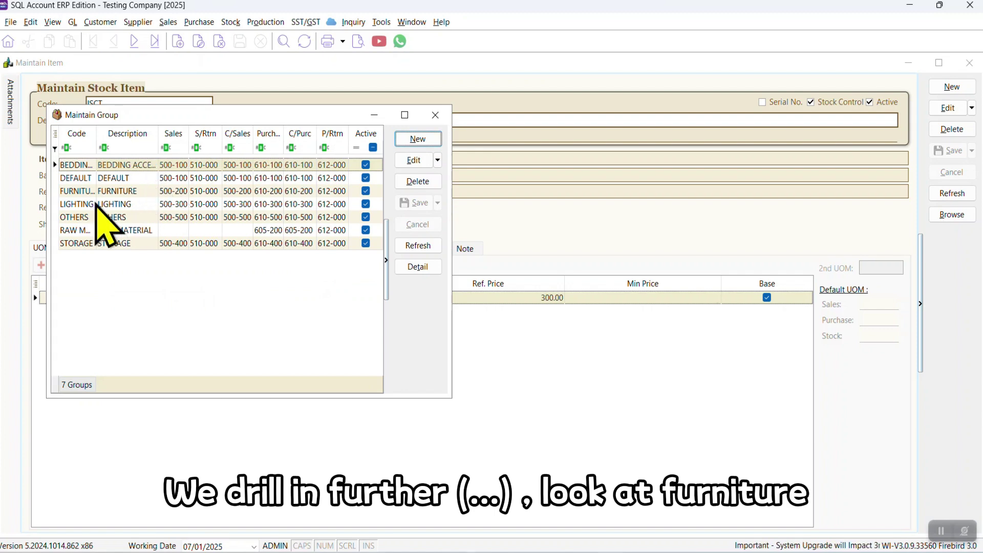
pyautogui.doubleClick(95, 193)
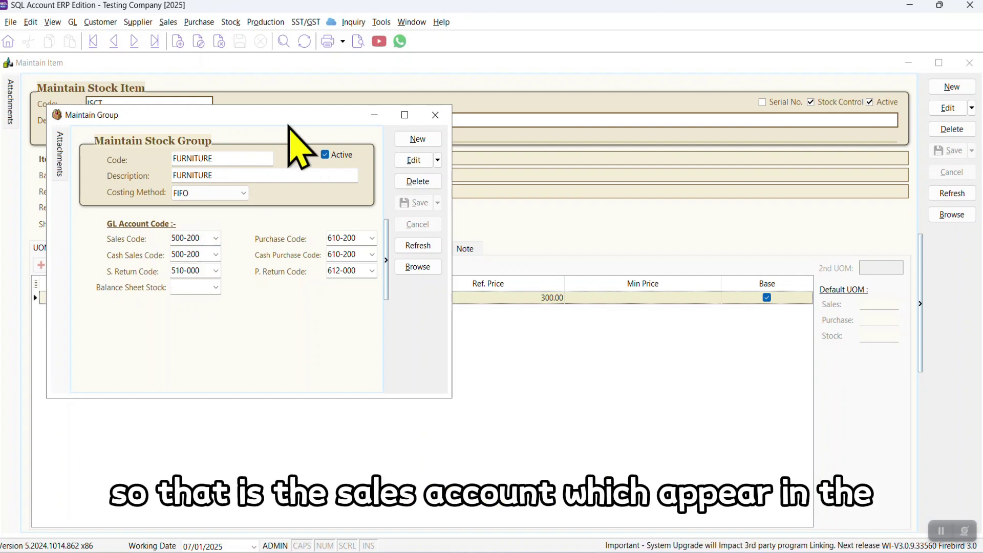
pyautogui.moveTo(292, 115); pyautogui.dragTo(330, 266)
pyautogui.click(472, 266)
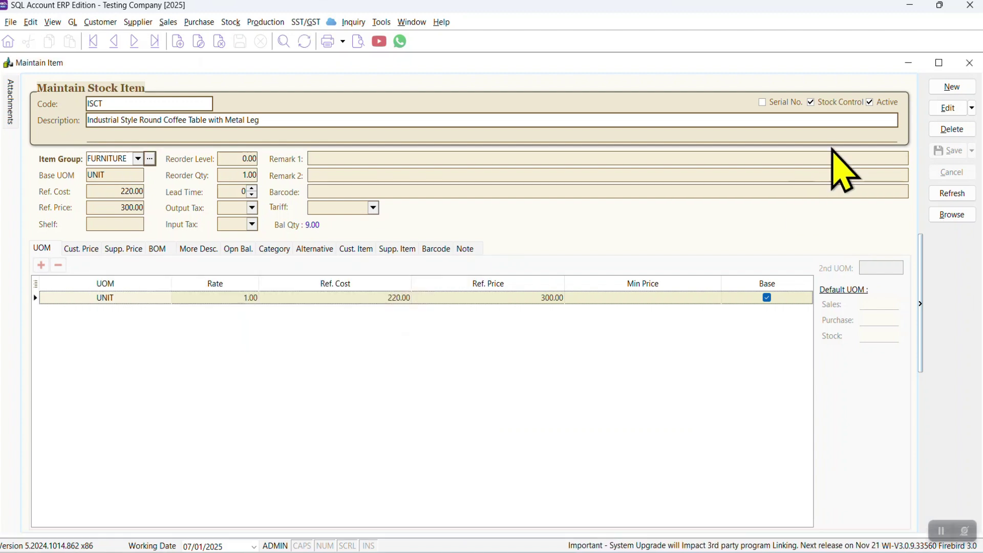
pyautogui.click(970, 62)
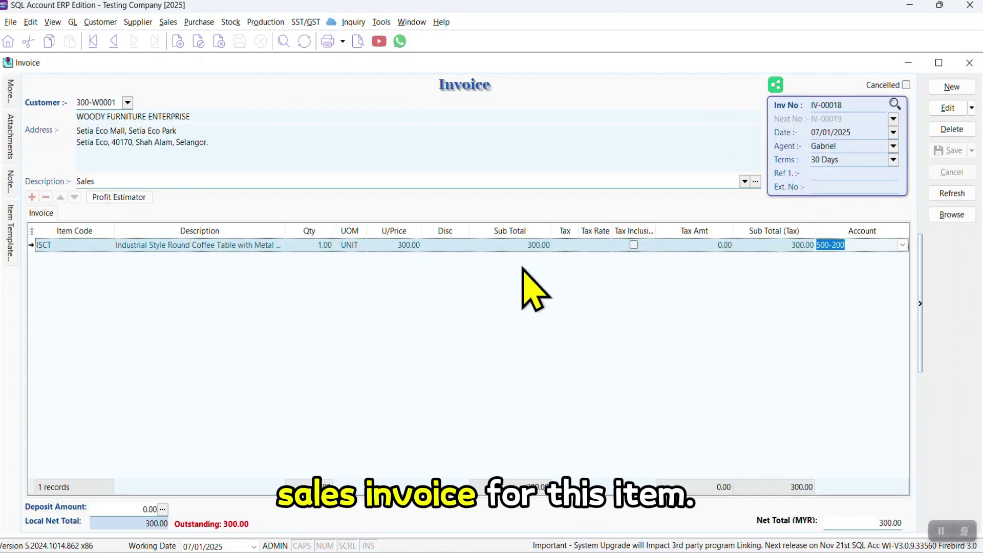
# Step: Close invoice IV-00018 to return to the Sales module page
pyautogui.click(970, 63)
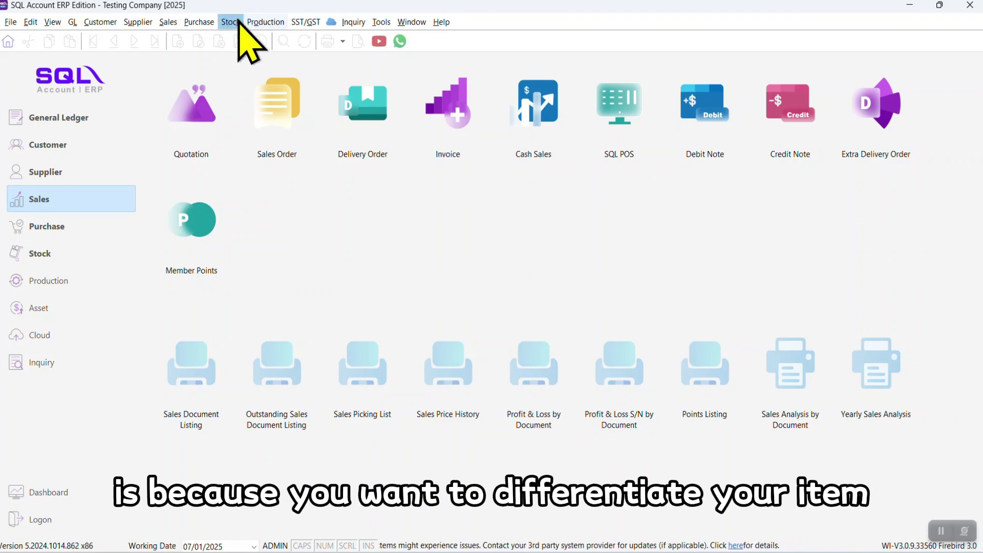
pyautogui.click(233, 22)
pyautogui.click(253, 39)
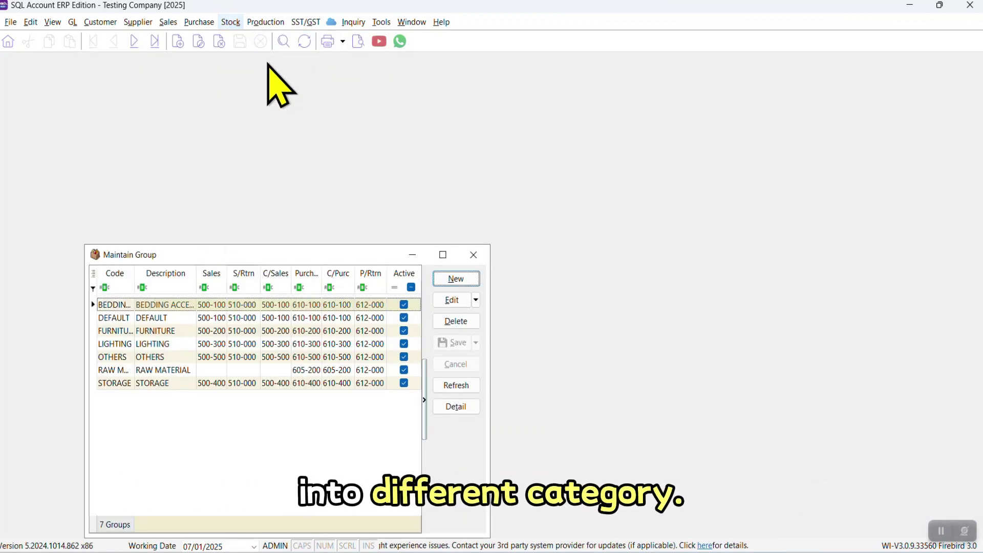
pyautogui.moveTo(136, 273); pyautogui.dragTo(184, 274)
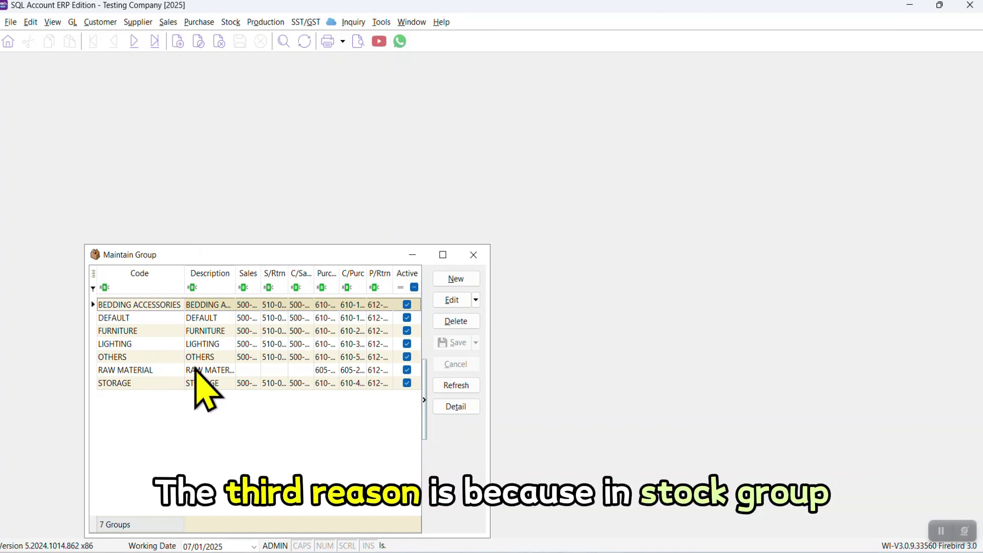
pyautogui.doubleClick(175, 306)
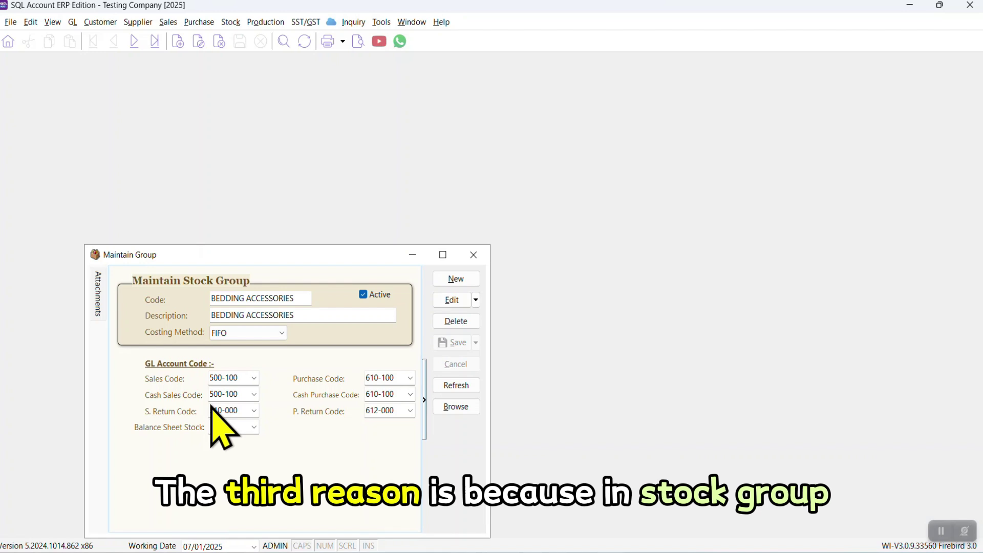
pyautogui.click(282, 331)
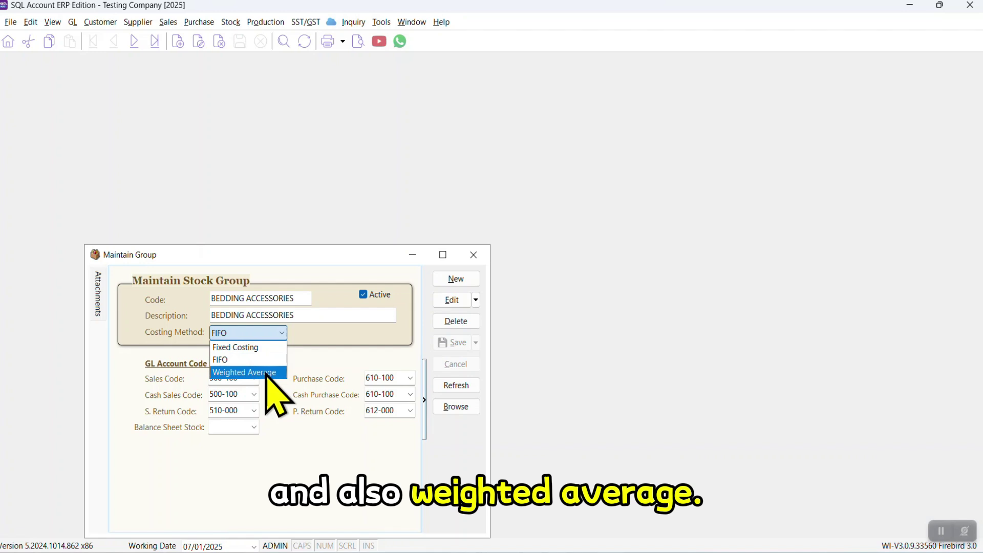
pyautogui.click(457, 246)
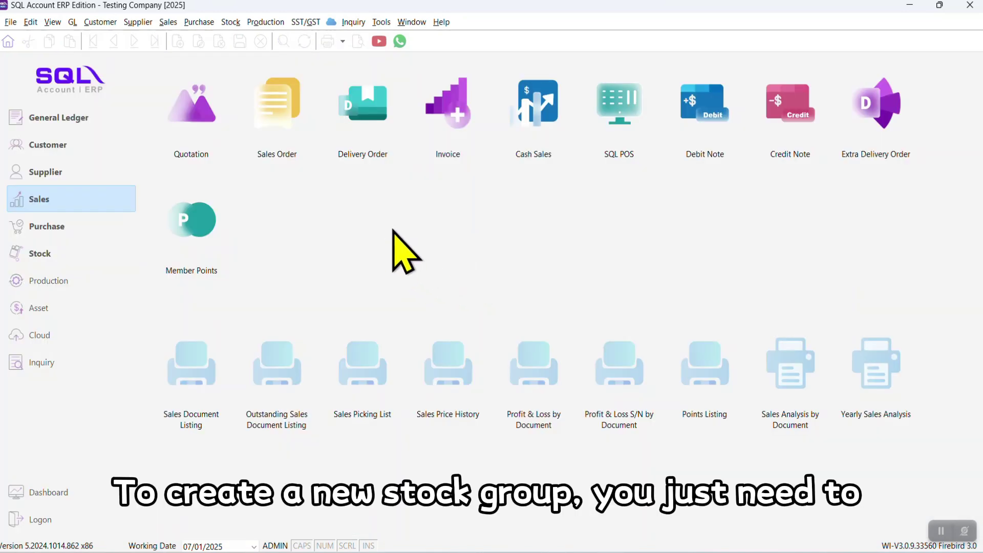
# Step: Create stock group GROUP A, described GROUP A, with FIFO costing and no sales account
pyautogui.click(231, 24)
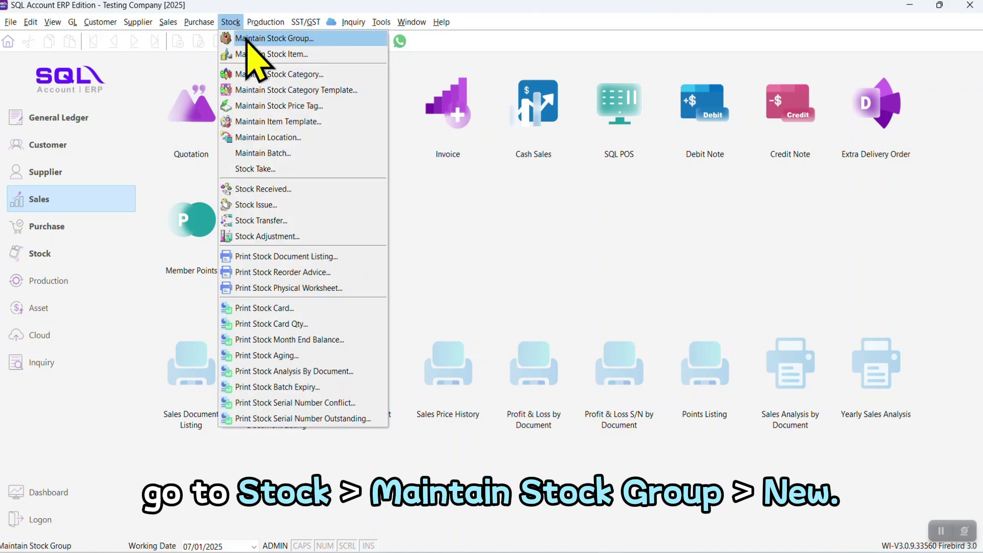
pyautogui.click(269, 37)
pyautogui.click(441, 279)
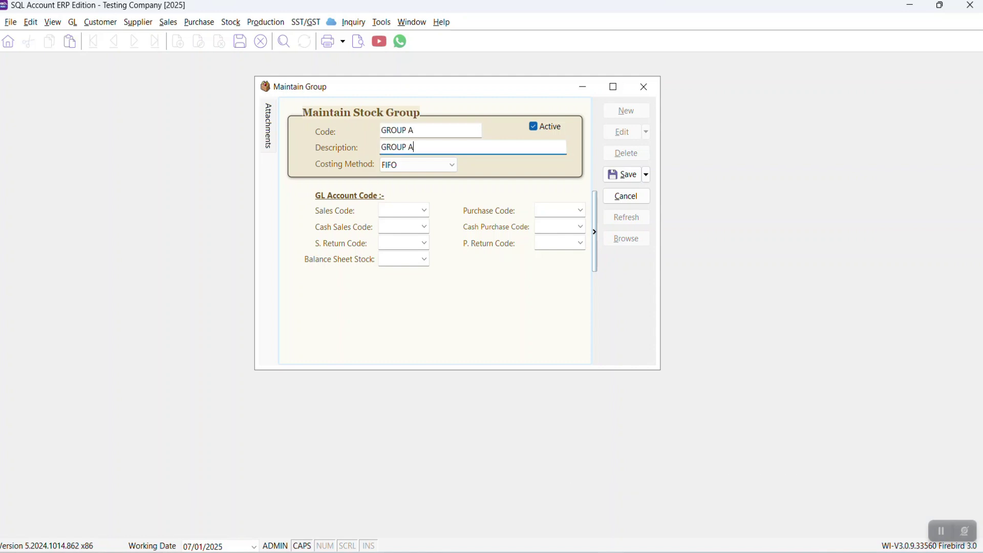
pyautogui.click(452, 167)
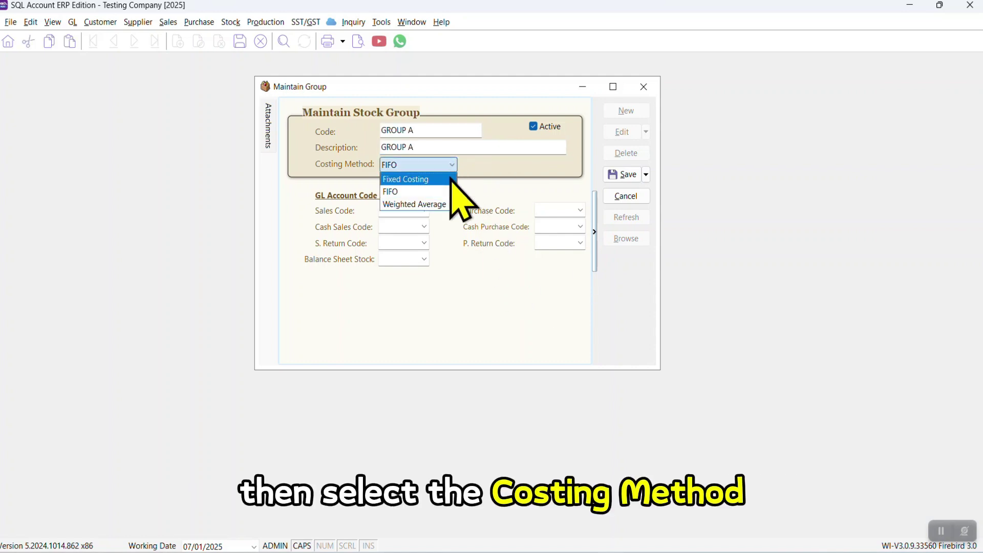
pyautogui.click(401, 192)
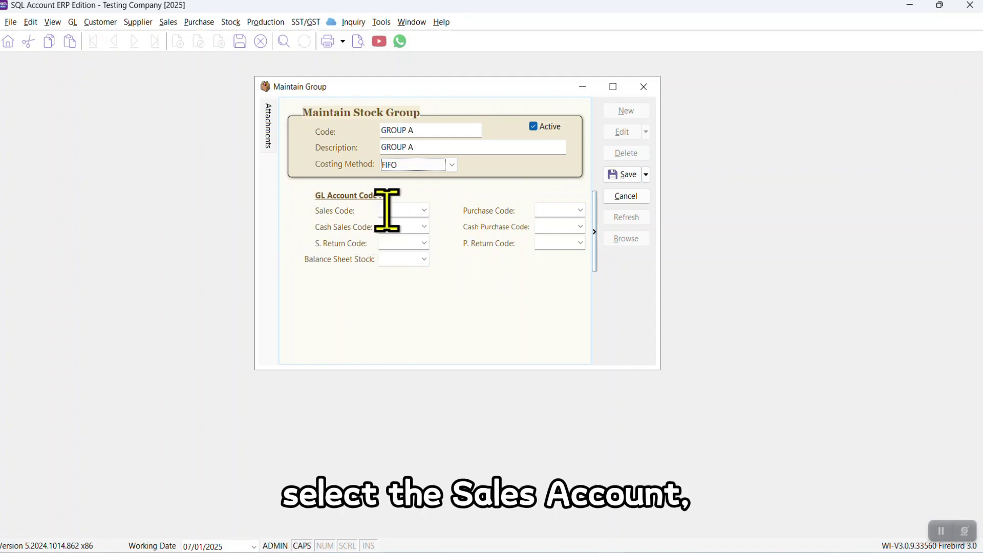
pyautogui.click(424, 210)
pyautogui.click(363, 305)
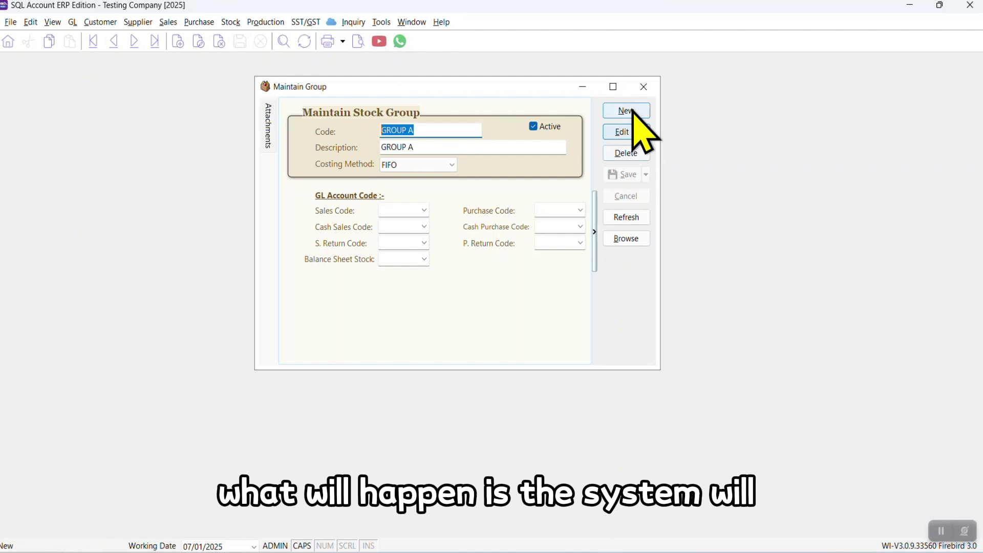
# Step: Close the stock group window and review the default General Ledger accounts, including Sales 500-100
pyautogui.click(644, 86)
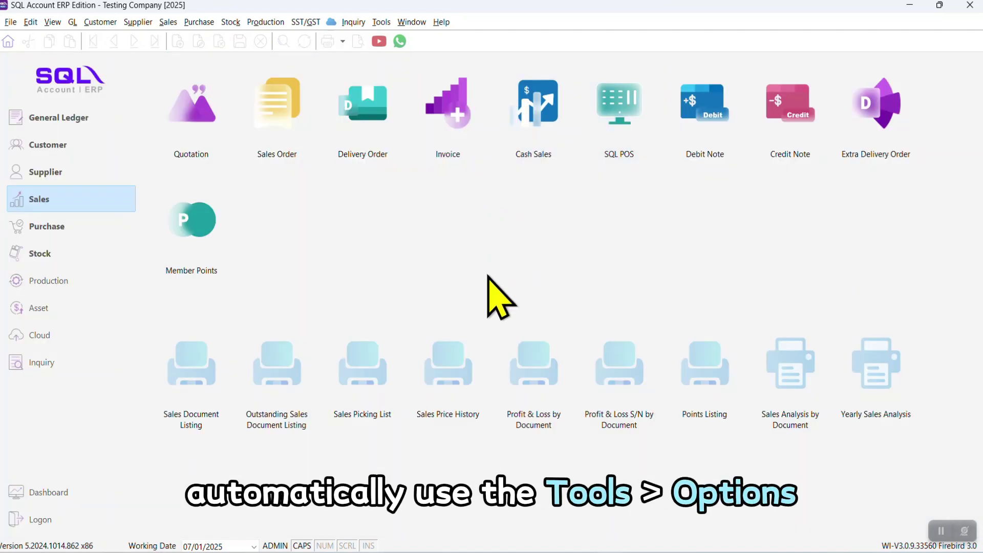
pyautogui.click(381, 22)
pyautogui.click(403, 470)
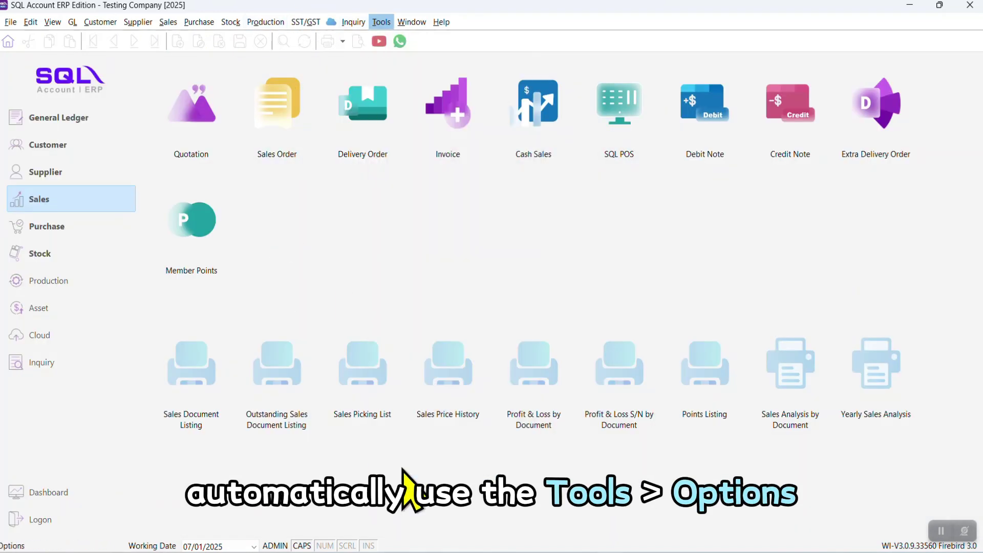
pyautogui.click(330, 301)
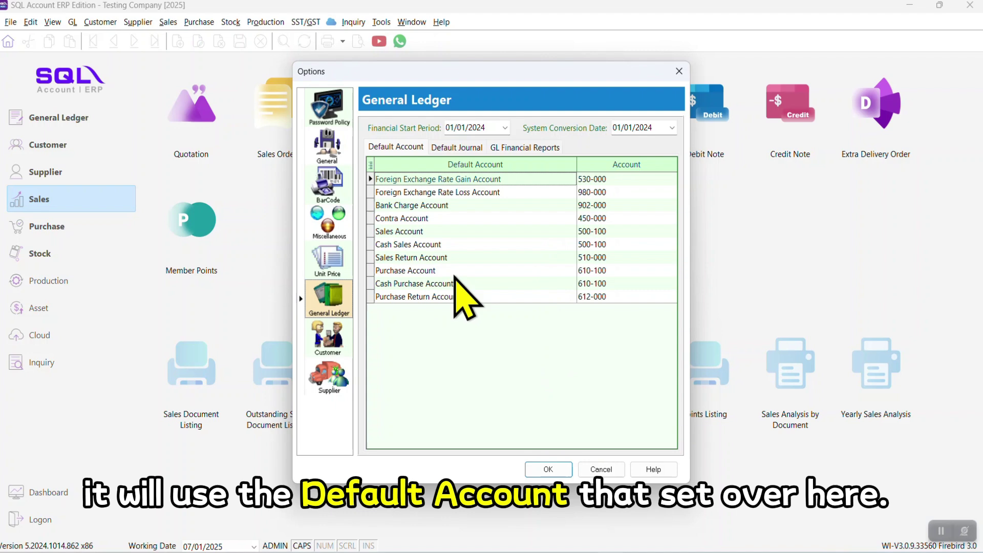
pyautogui.click(679, 72)
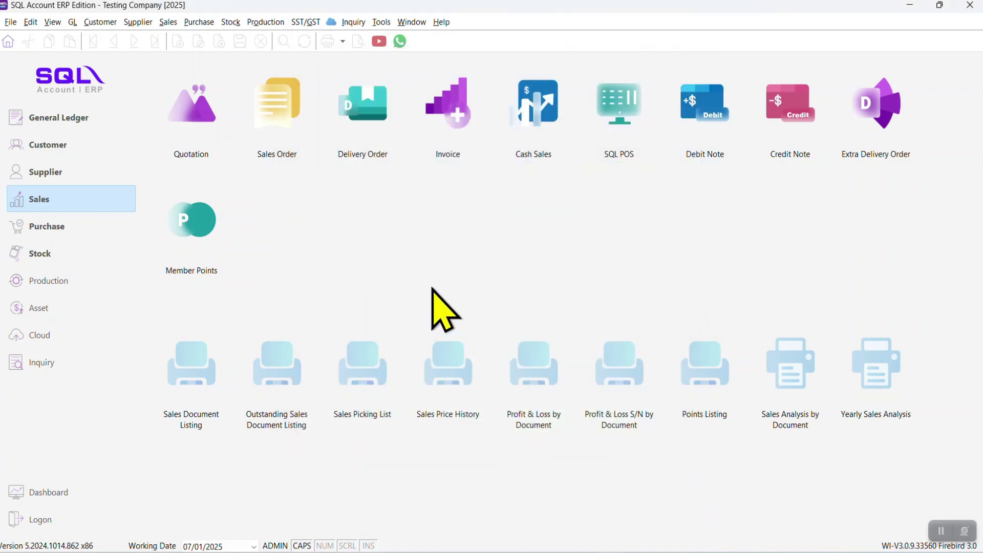
# Step: Start a new stock item and check its Item Group list, keeping BEDDING ACCESSORIES
pyautogui.click(230, 22)
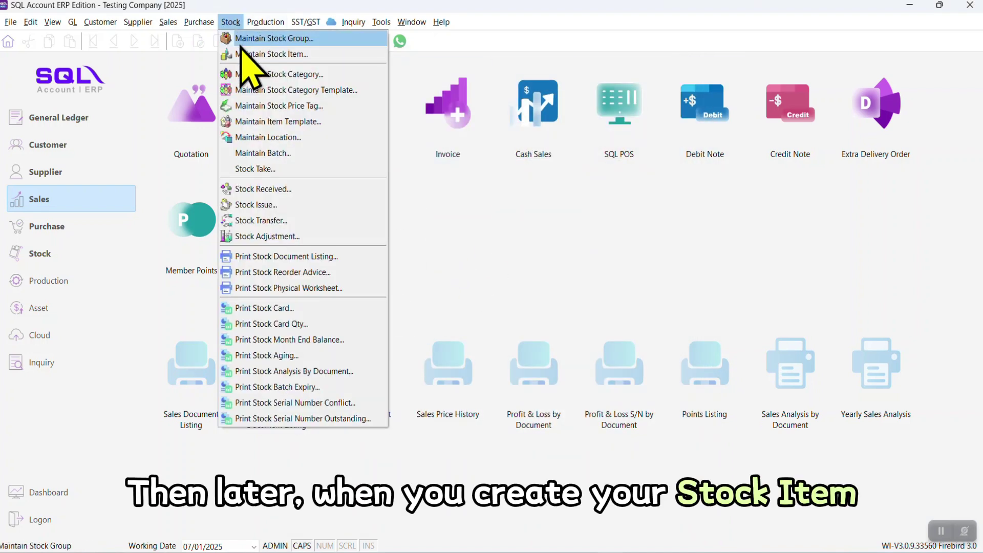
pyautogui.click(243, 53)
pyautogui.click(947, 87)
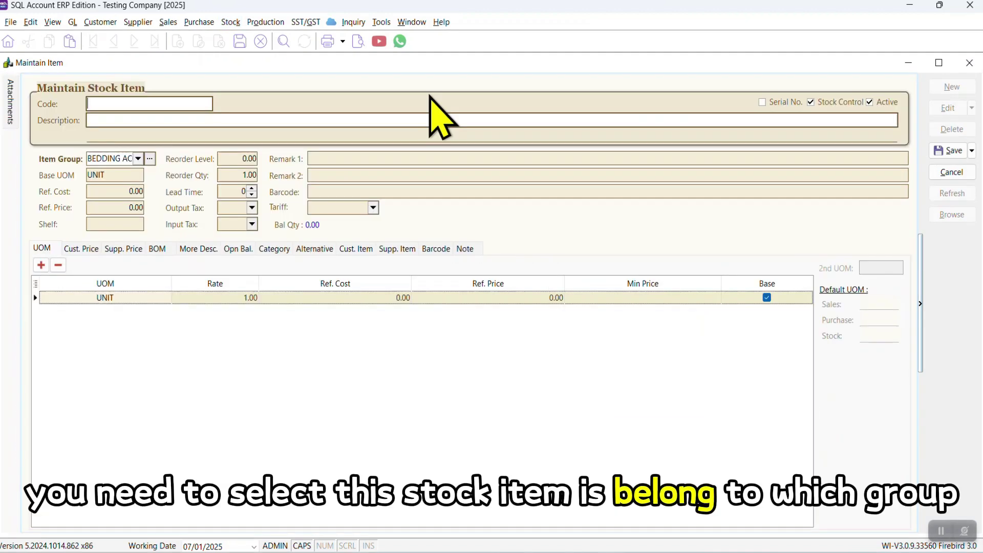
pyautogui.click(138, 159)
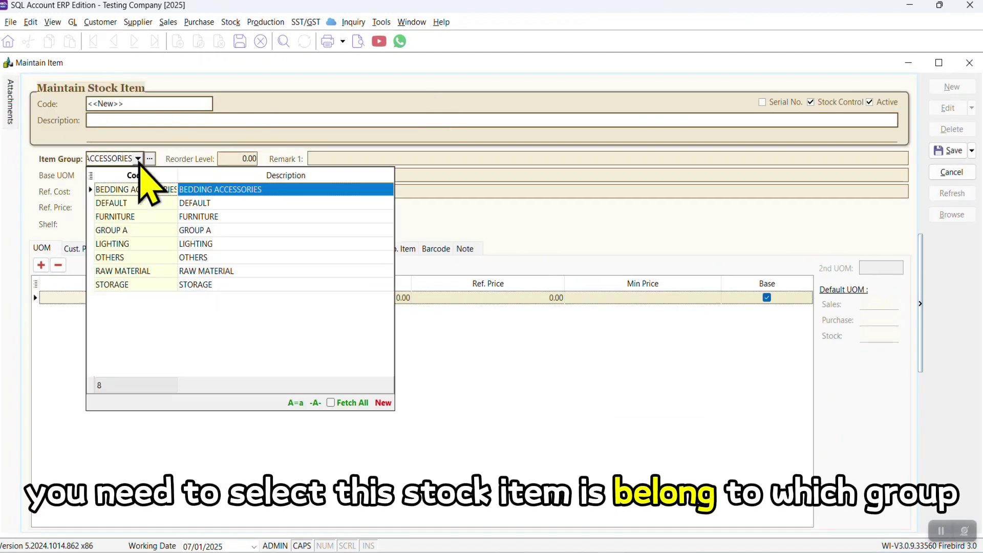
pyautogui.click(463, 220)
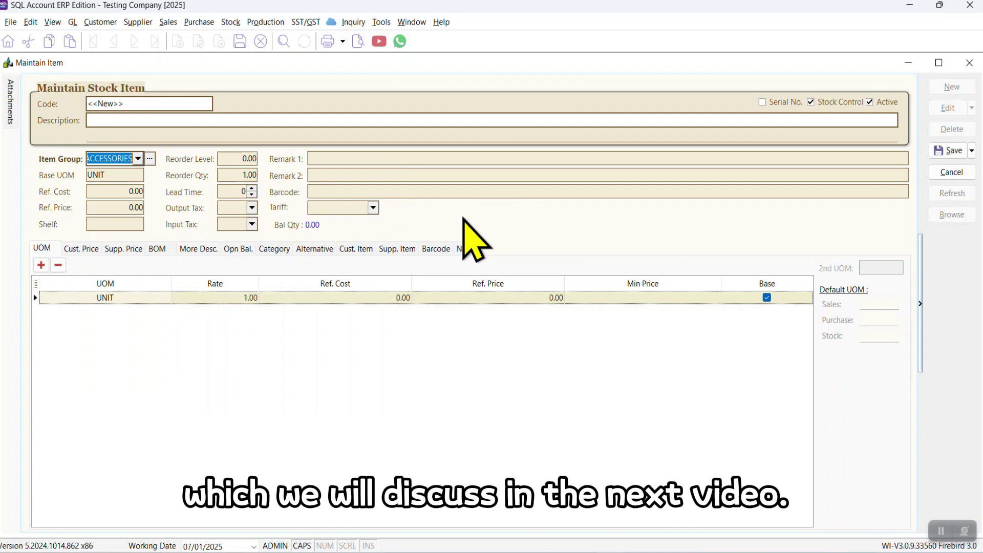